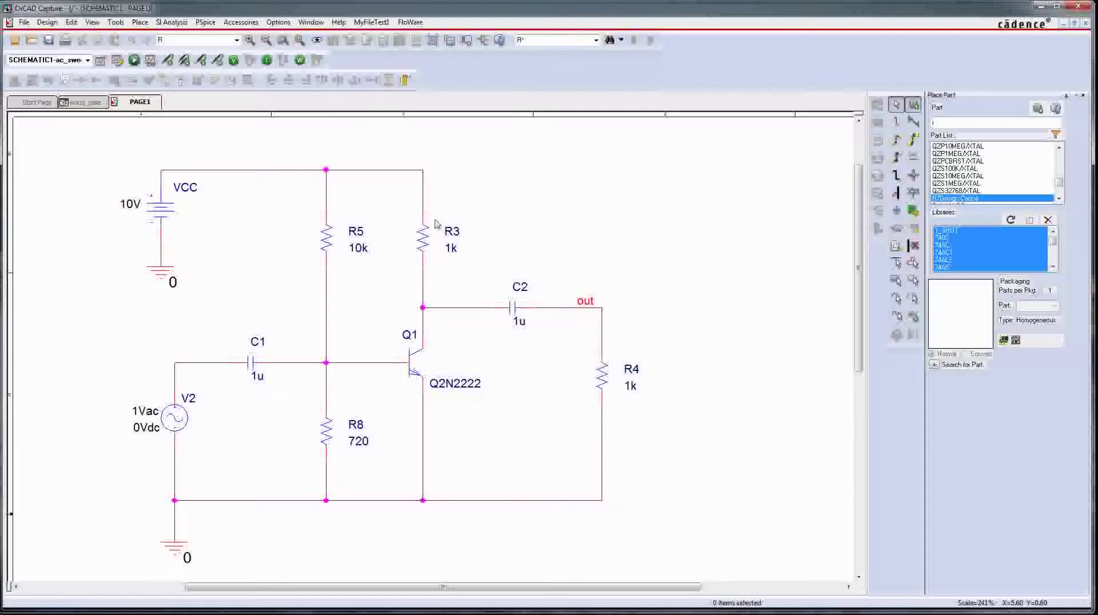
Step: Inspect the tolerance and value properties of resistor R8 and close its properties
{"action": "double_click", "coordinate": [330, 435]}
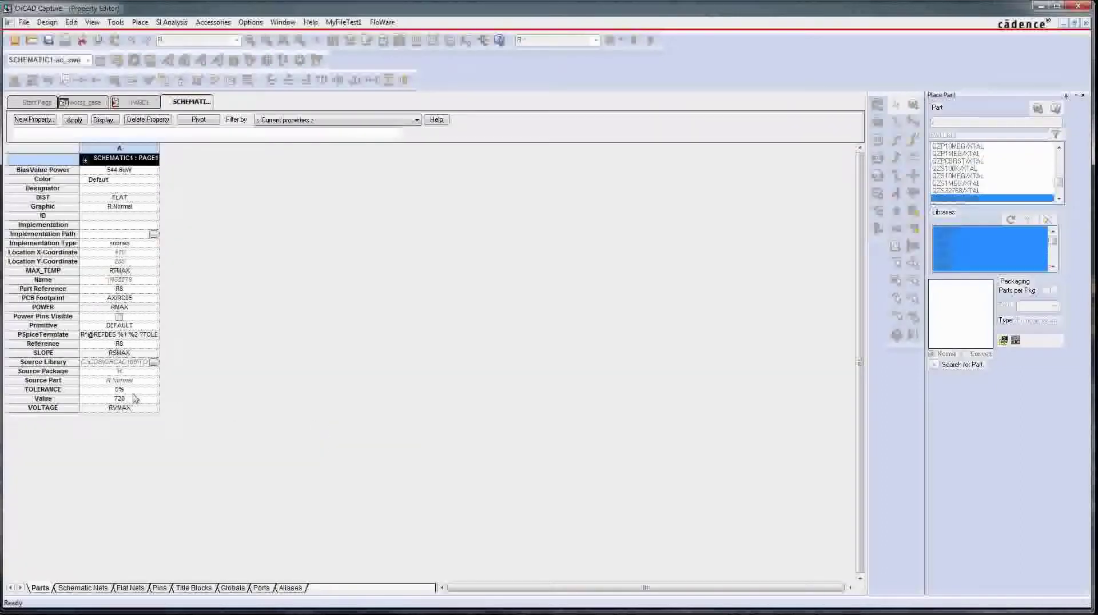
{"action": "right_click", "coordinate": [191, 102]}
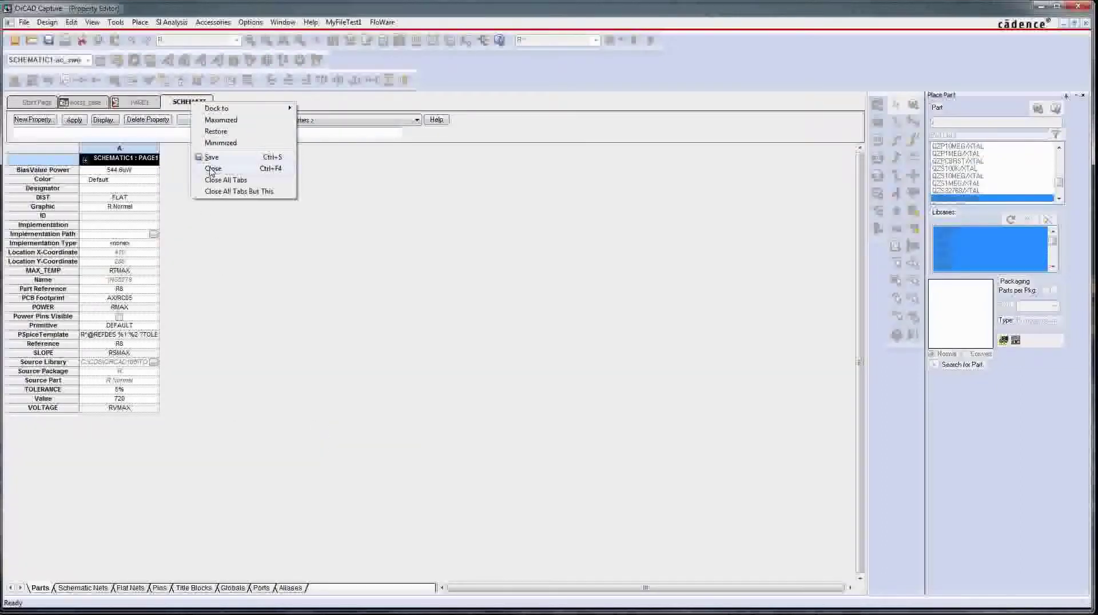
{"action": "left_click", "coordinate": [212, 168]}
Step: Enable the Monte Carlo/Worst Case option in the ac_sweep_wc simulation profile
{"action": "left_click", "coordinate": [118, 61]}
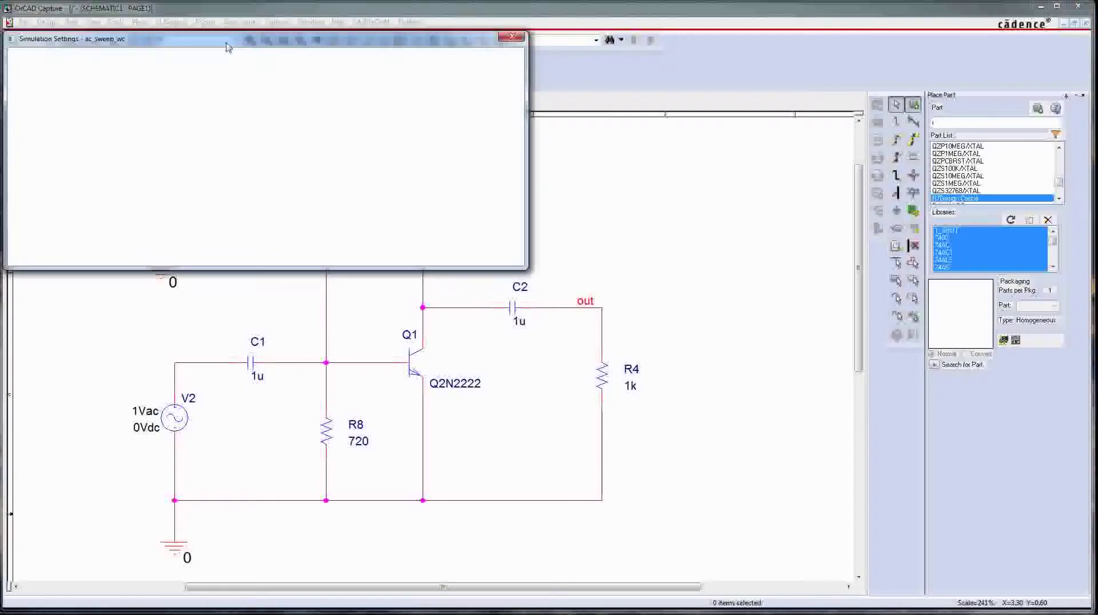
{"action": "left_click_drag", "start_coordinate": [227, 42], "coordinate": [286, 60]}
{"action": "left_click", "coordinate": [233, 135]}
{"action": "left_click", "coordinate": [230, 124]}
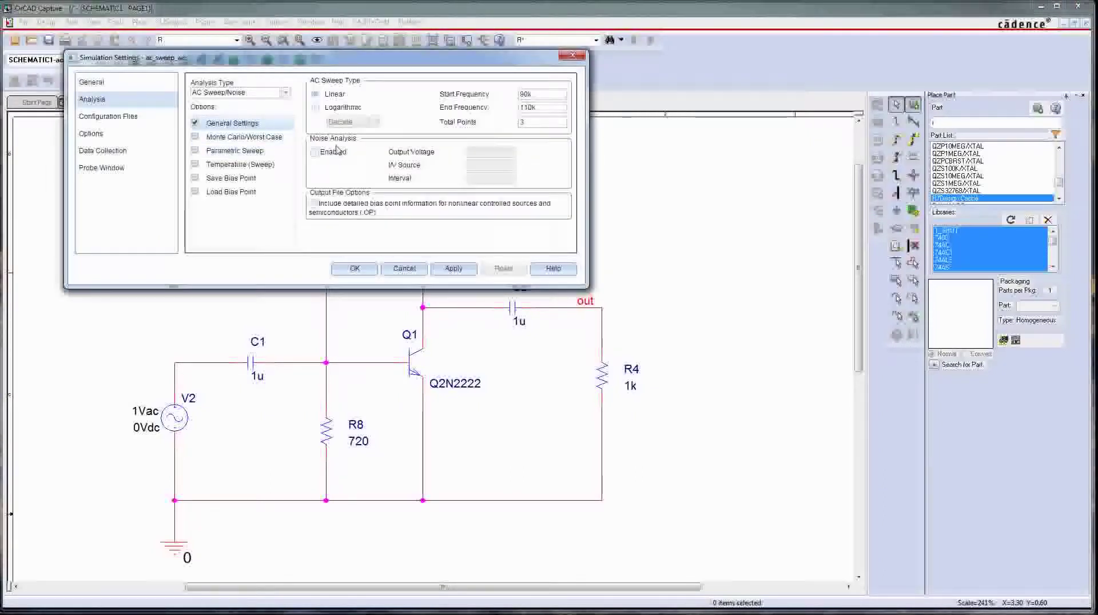
{"action": "left_click", "coordinate": [195, 137]}
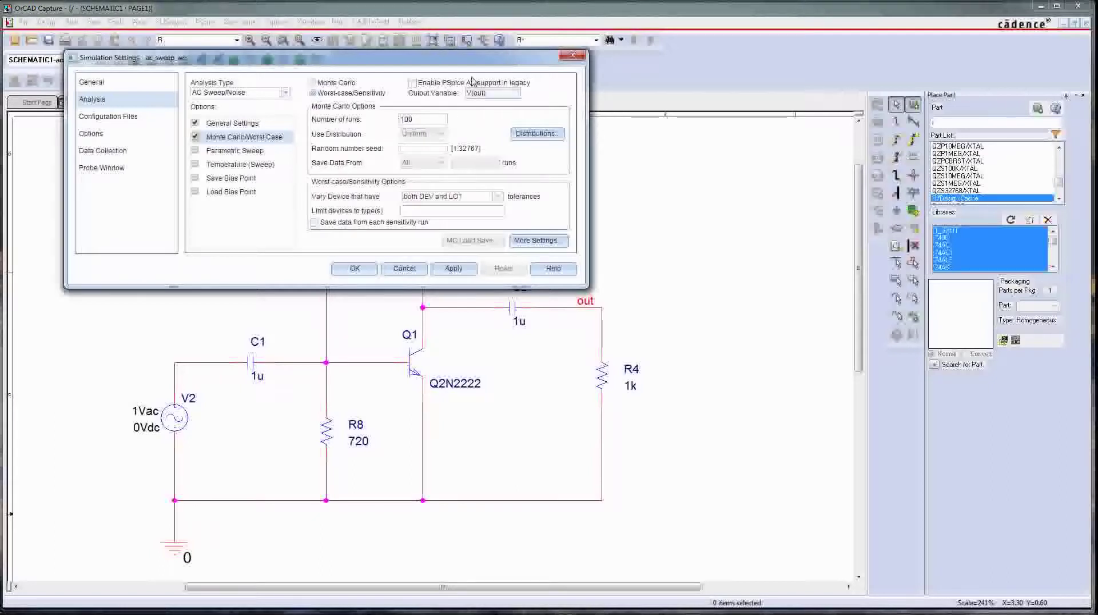
{"action": "left_click_drag", "start_coordinate": [453, 57], "coordinate": [375, 29]}
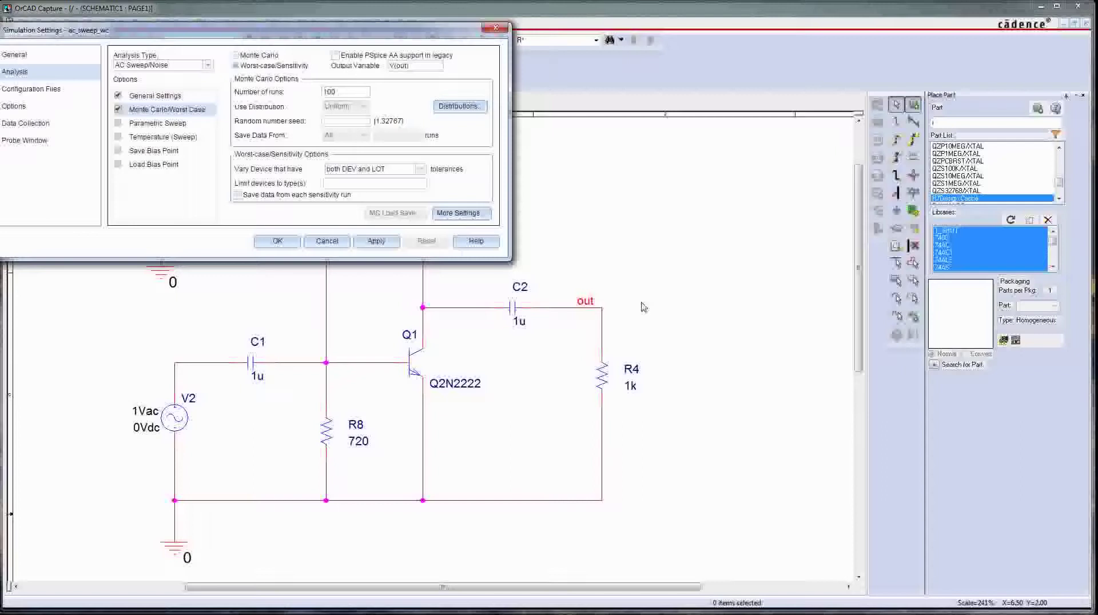
Step: Review the worst-case output file options, including the available collating functions, evaluation range and worst-case direction
{"action": "left_click", "coordinate": [459, 212]}
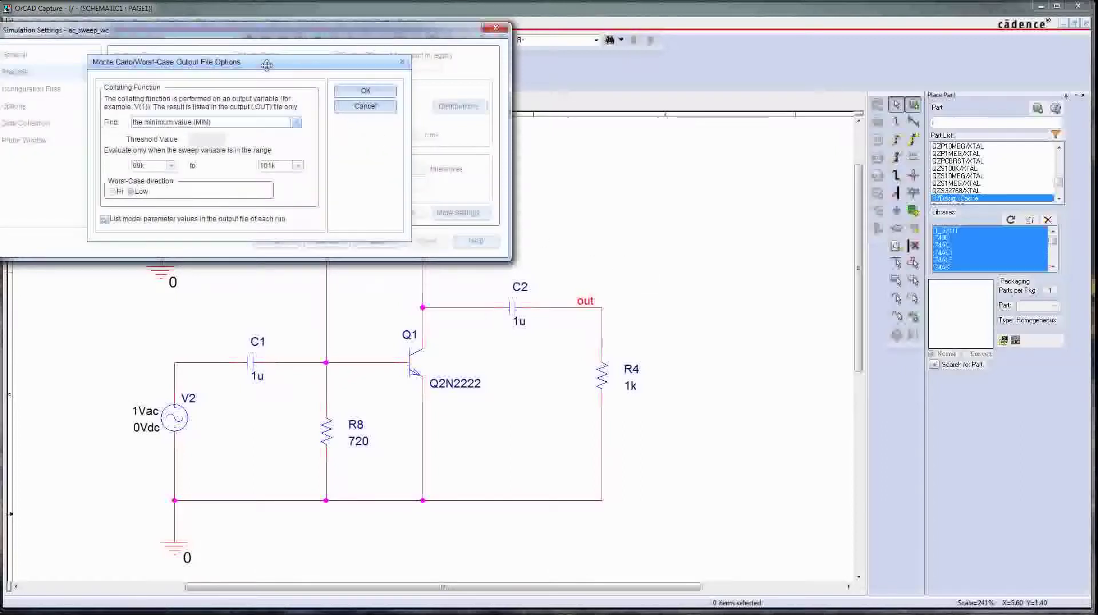
{"action": "left_click_drag", "start_coordinate": [267, 68], "coordinate": [285, 73]}
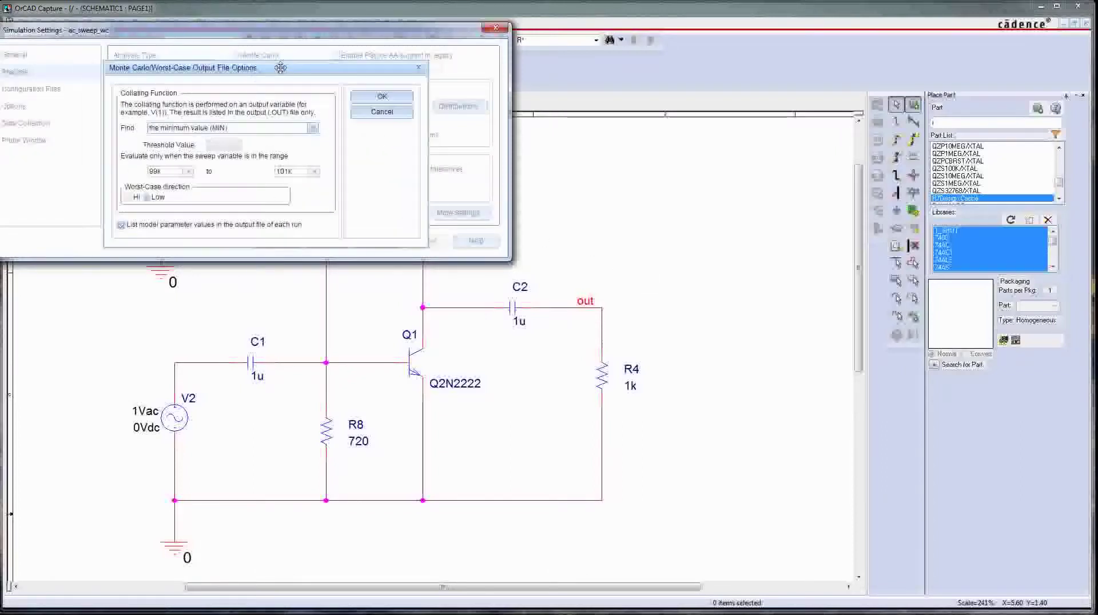
{"action": "left_click", "coordinate": [315, 129]}
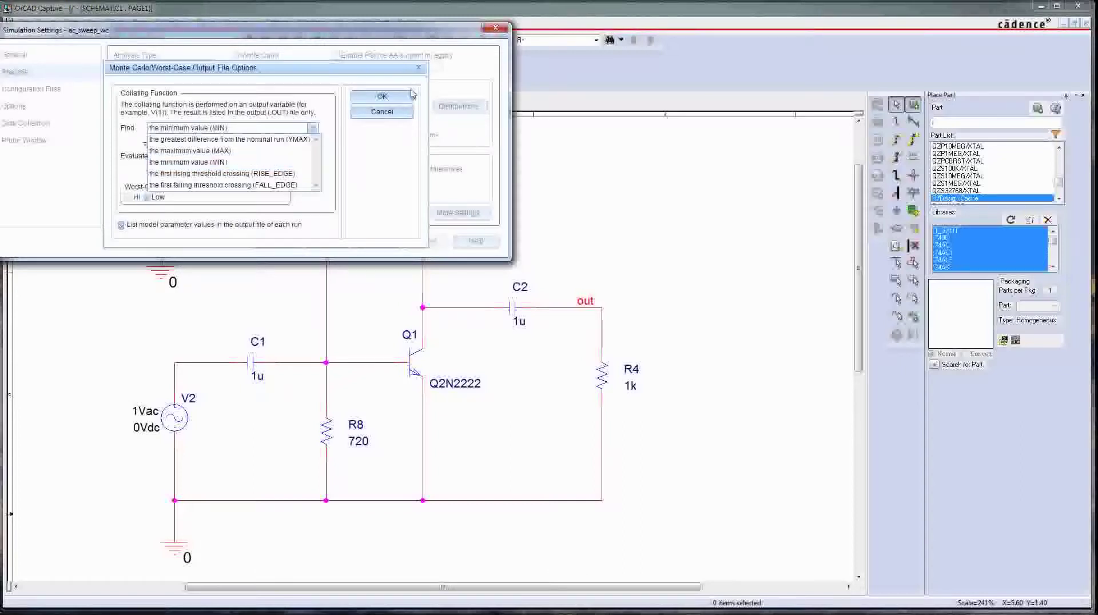
{"action": "left_click", "coordinate": [419, 68]}
{"action": "left_click", "coordinate": [457, 212]}
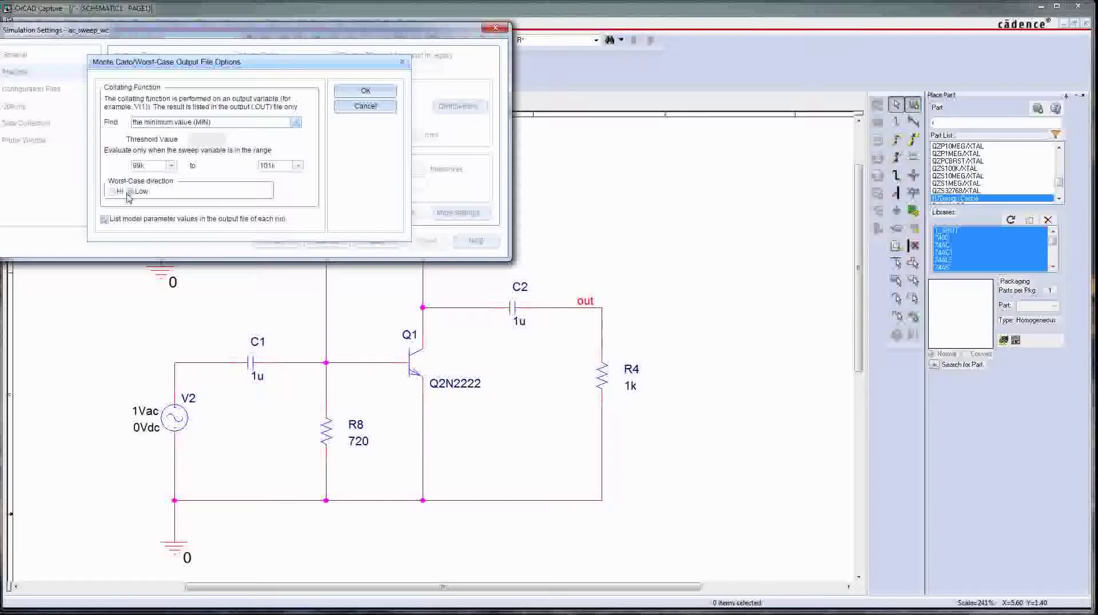
{"action": "left_click", "coordinate": [403, 64]}
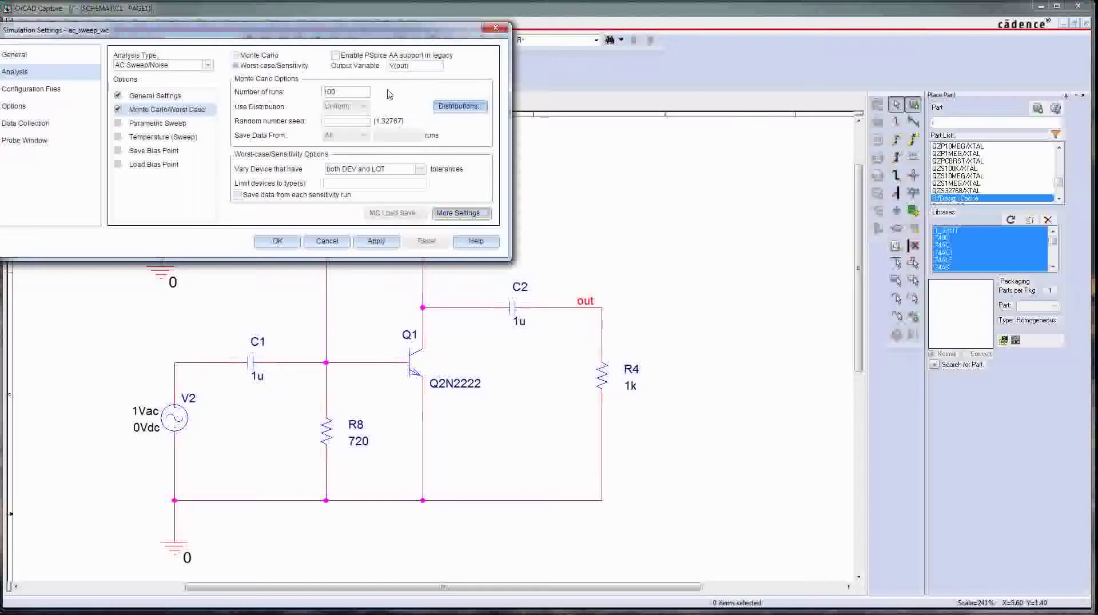
Step: Accept the simulation settings, run the worst-case simulation and load both the nominal and worst-case result sections
{"action": "left_click", "coordinate": [286, 243]}
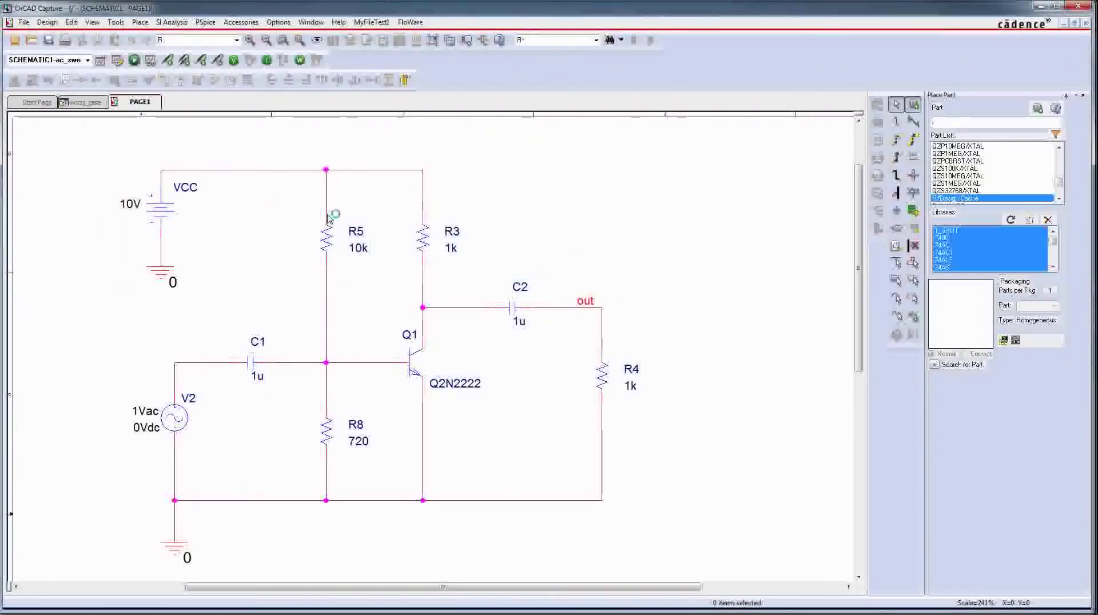
{"action": "key", "text": "F11"}
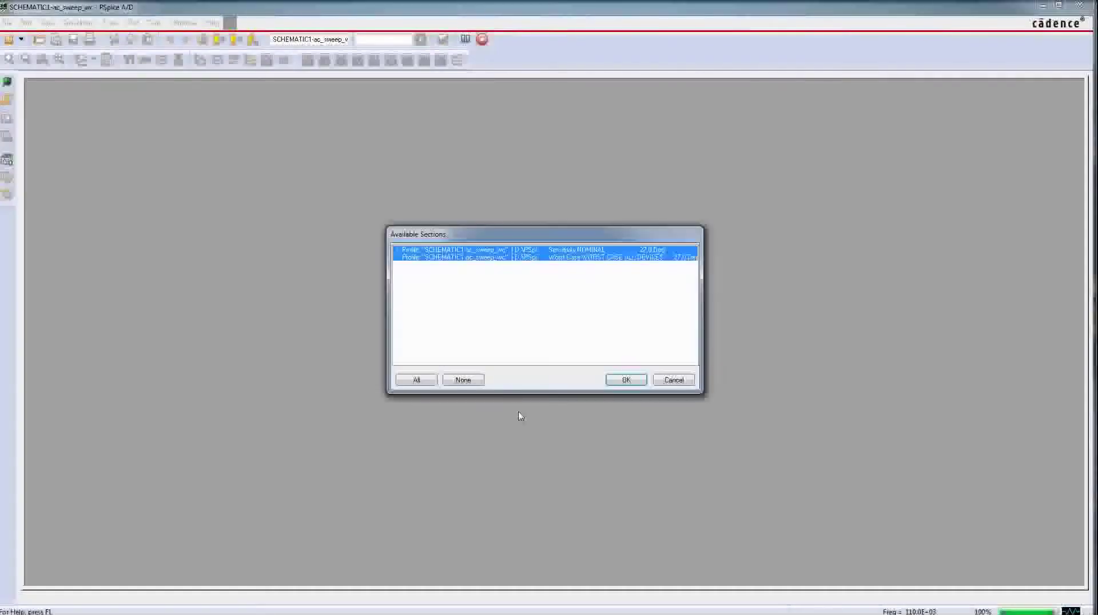
{"action": "left_click", "coordinate": [625, 379]}
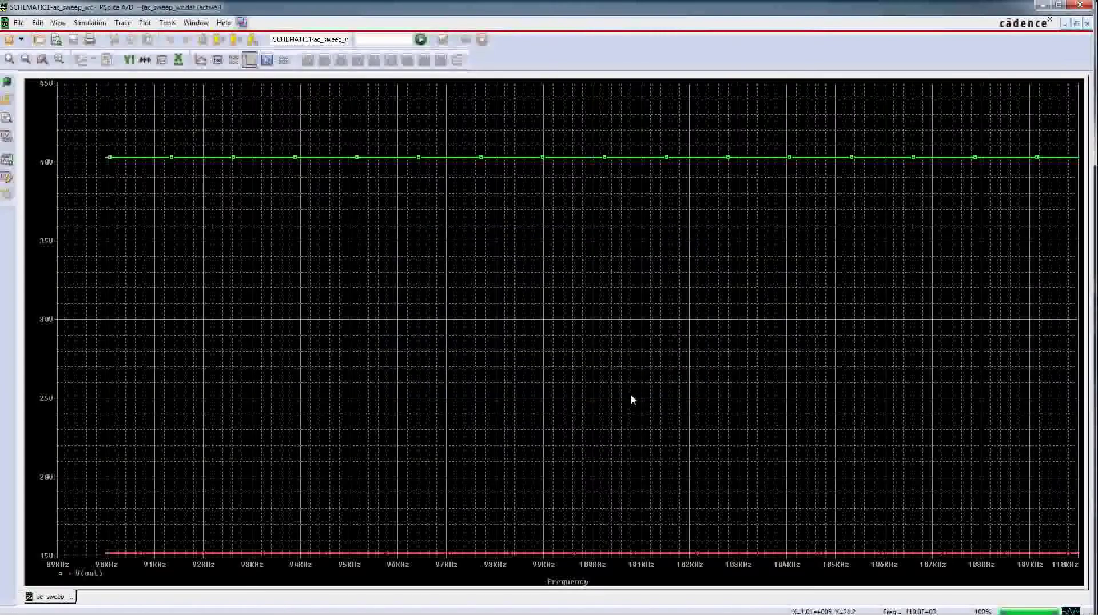
Step: Show the section information of the upper V(out) trace to identify its run, and check the lower trace
{"action": "right_click", "coordinate": [149, 159]}
{"action": "left_click", "coordinate": [190, 359]}
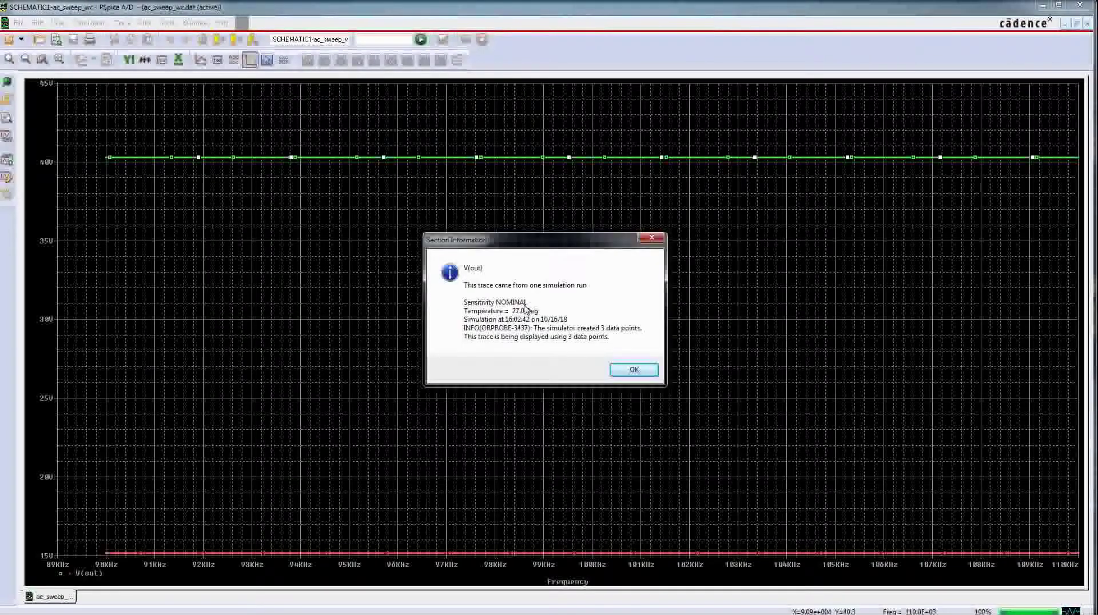
{"action": "left_click", "coordinate": [652, 238]}
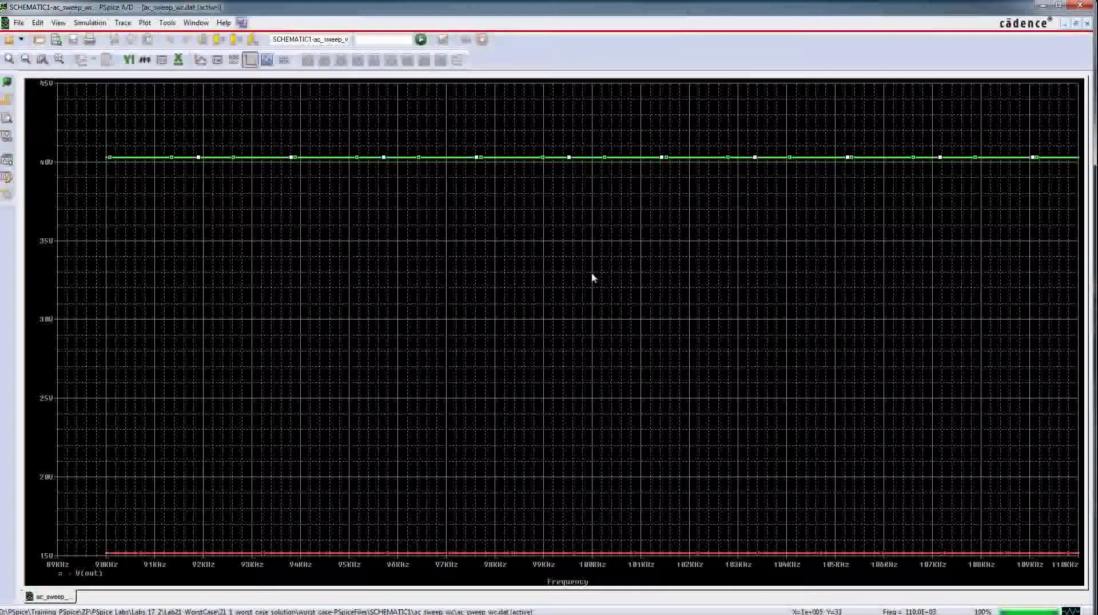
{"action": "left_click", "coordinate": [602, 554]}
Step: Open the simulation output file and examine the worst-case summary's minimum value, frequency and percentage of nominal, plus R8's updated model parameter
{"action": "left_click", "coordinate": [7, 122]}
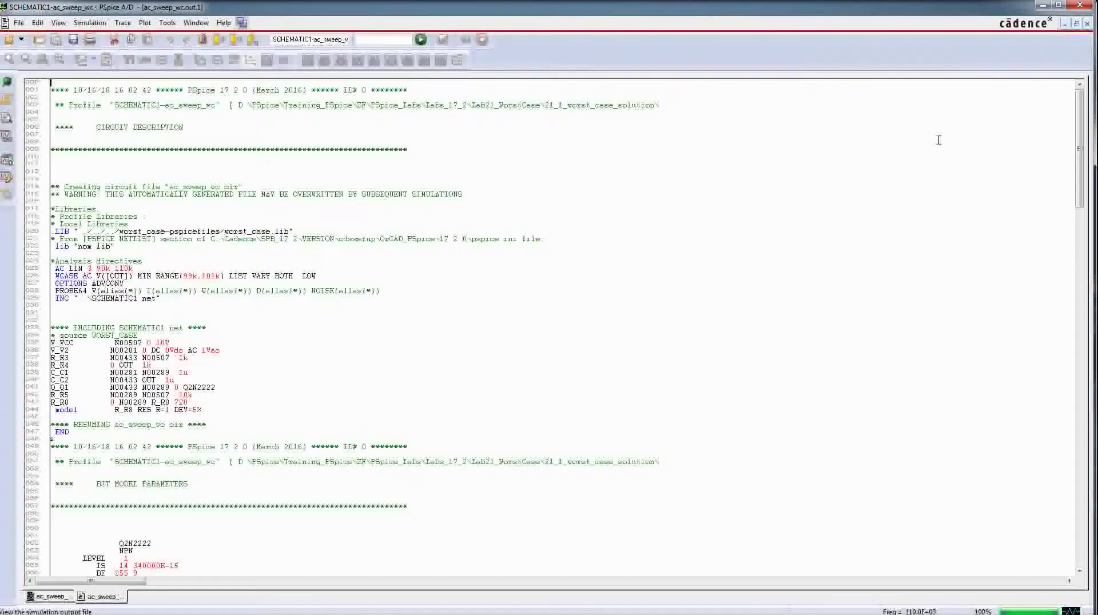
{"action": "left_click_drag", "start_coordinate": [1081, 132], "coordinate": [1080, 504]}
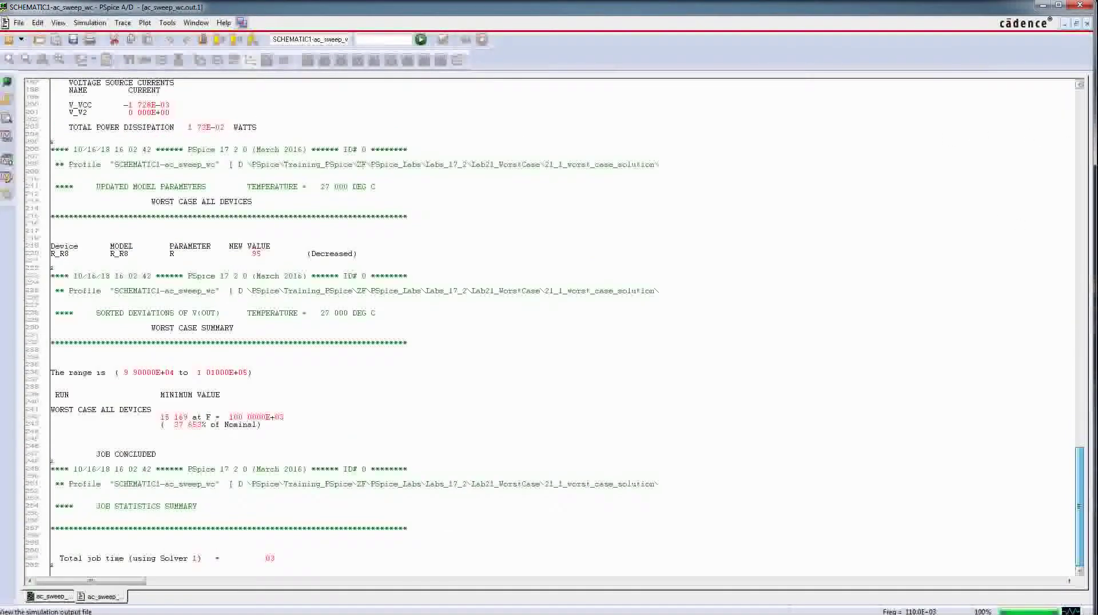
{"action": "left_click_drag", "start_coordinate": [161, 394], "coordinate": [211, 395]}
{"action": "left_click", "coordinate": [152, 409]}
{"action": "left_click_drag", "start_coordinate": [156, 417], "coordinate": [188, 417]}
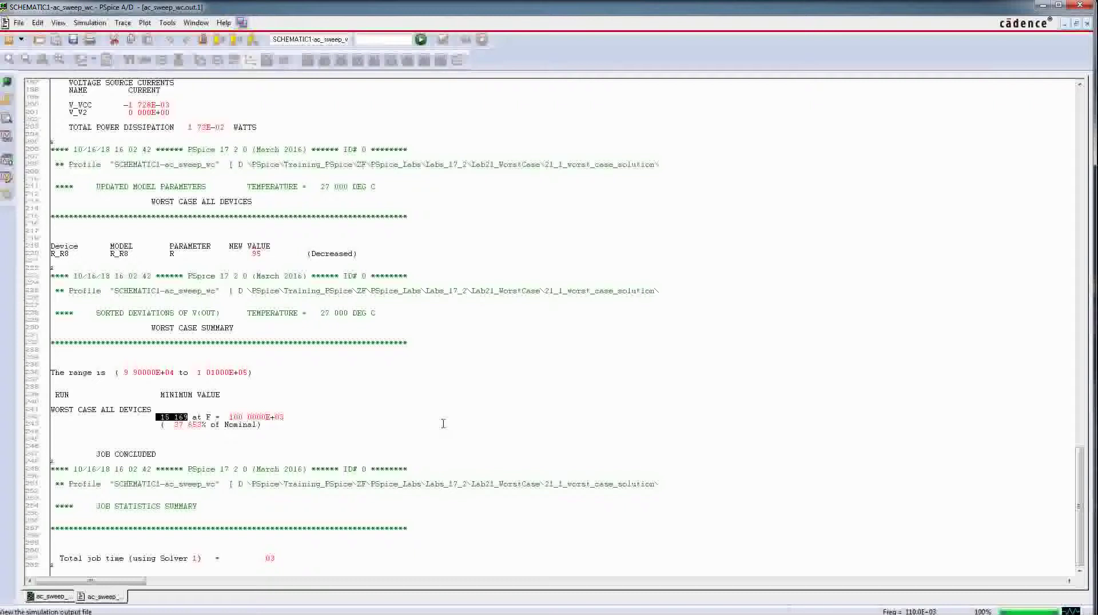
{"action": "left_click_drag", "start_coordinate": [226, 417], "coordinate": [288, 418]}
{"action": "left_click", "coordinate": [314, 446]}
{"action": "left_click_drag", "start_coordinate": [175, 424], "coordinate": [266, 426]}
{"action": "left_click", "coordinate": [245, 448]}
{"action": "left_click_drag", "start_coordinate": [52, 253], "coordinate": [131, 253]}
{"action": "left_click", "coordinate": [181, 265]}
Step: Examine R8's sensitivity result per 1% change in model parameter in the output file, and close the simulation results
{"action": "scroll", "coordinate": [285, 293], "scroll_direction": "up", "scroll_amount": 16}
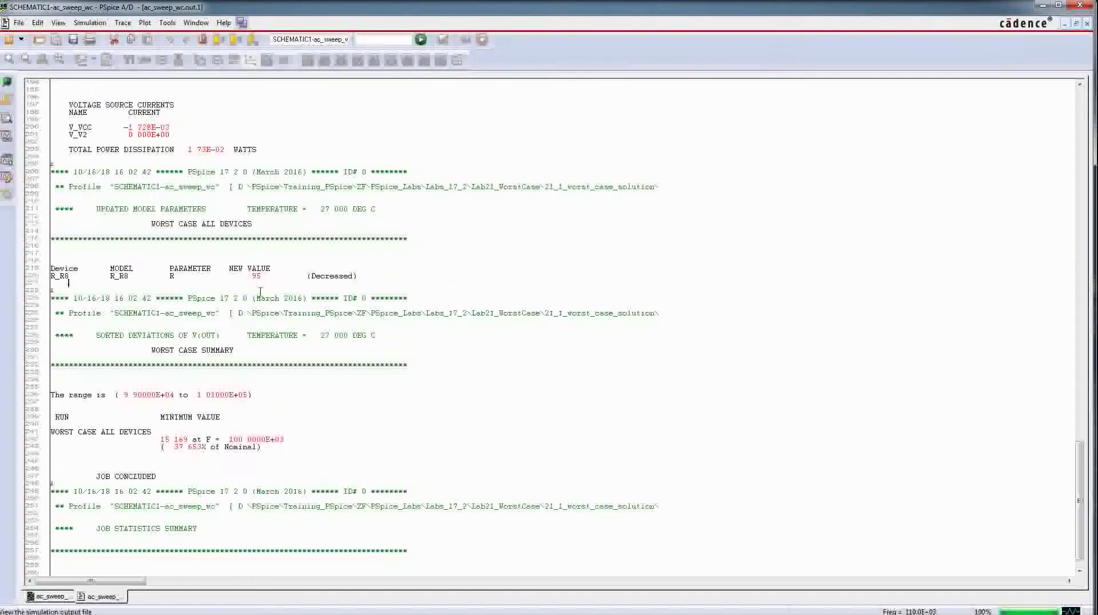
{"action": "scroll", "coordinate": [155, 283], "scroll_direction": "up", "scroll_amount": 1}
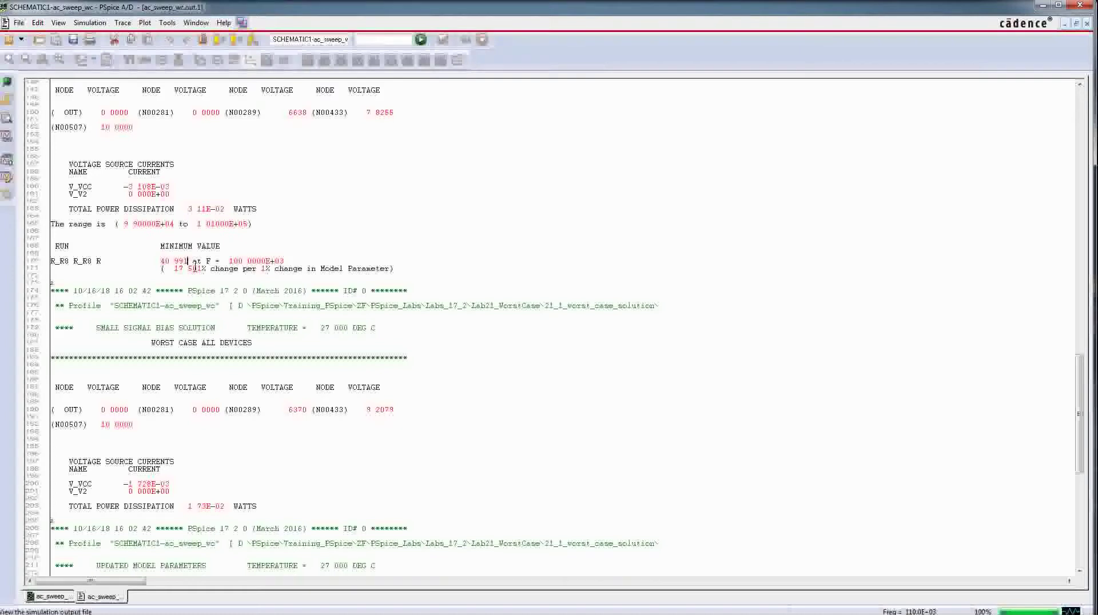
{"action": "left_click_drag", "start_coordinate": [180, 269], "coordinate": [206, 270]}
{"action": "left_click", "coordinate": [208, 272]}
{"action": "left_click_drag", "start_coordinate": [174, 268], "coordinate": [213, 274]}
{"action": "left_click", "coordinate": [182, 269]}
{"action": "left_click_drag", "start_coordinate": [176, 269], "coordinate": [190, 269]}
{"action": "left_click", "coordinate": [221, 269]}
{"action": "left_click_drag", "start_coordinate": [271, 268], "coordinate": [256, 268]}
{"action": "left_click", "coordinate": [272, 272]}
{"action": "left_click", "coordinate": [1087, 6]}
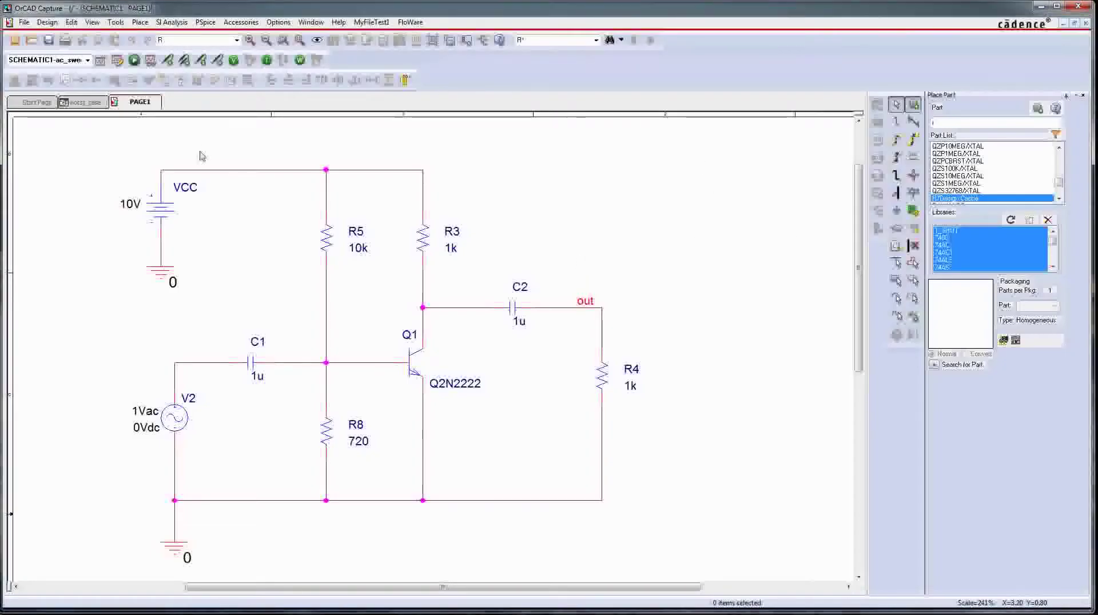
Step: Switch the simulation profile from worst-case to Monte Carlo analysis, run it and load all result sections
{"action": "left_click", "coordinate": [119, 62]}
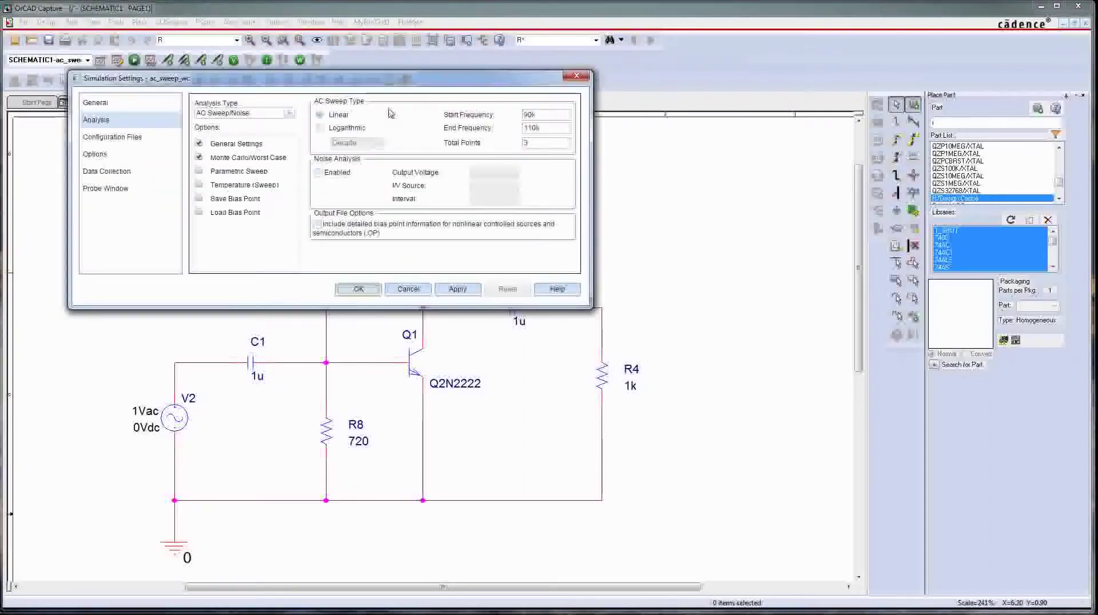
{"action": "left_click", "coordinate": [248, 157]}
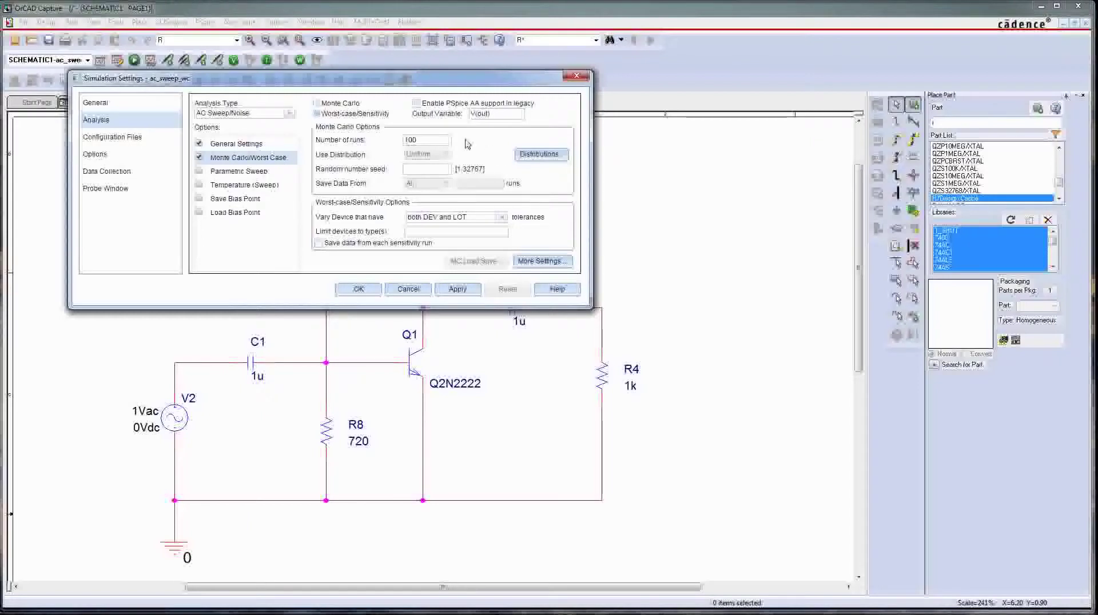
{"action": "left_click", "coordinate": [357, 106]}
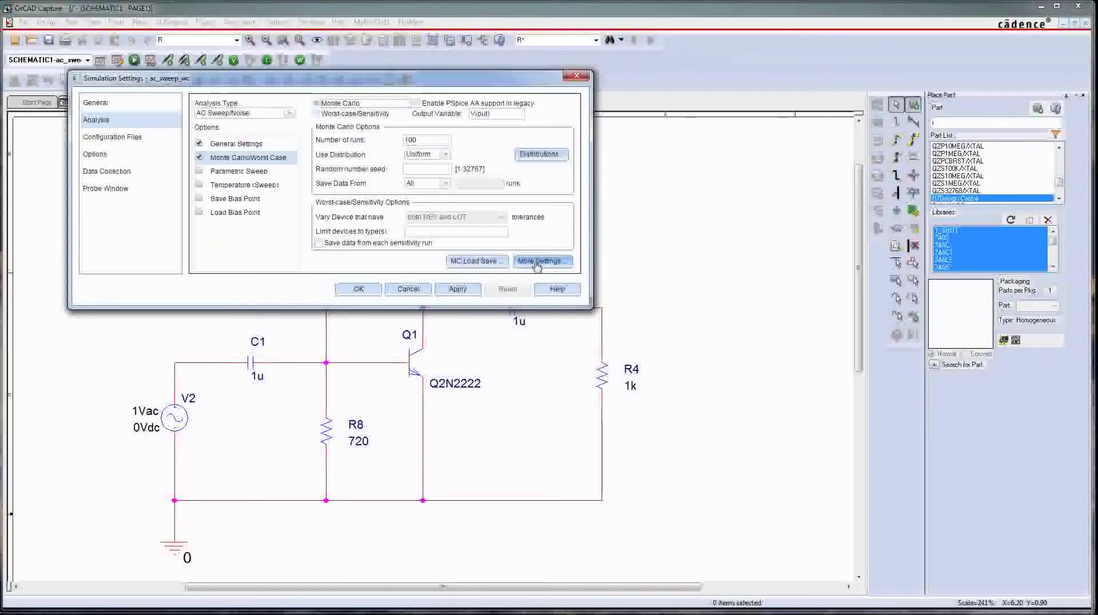
{"action": "left_click", "coordinate": [371, 291]}
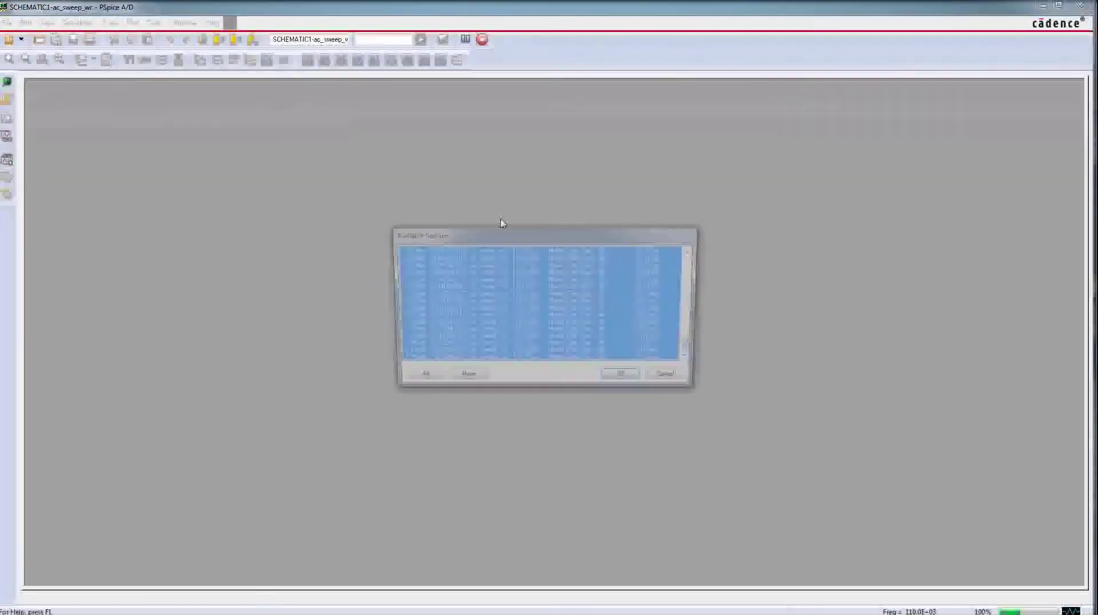
{"action": "left_click", "coordinate": [627, 376]}
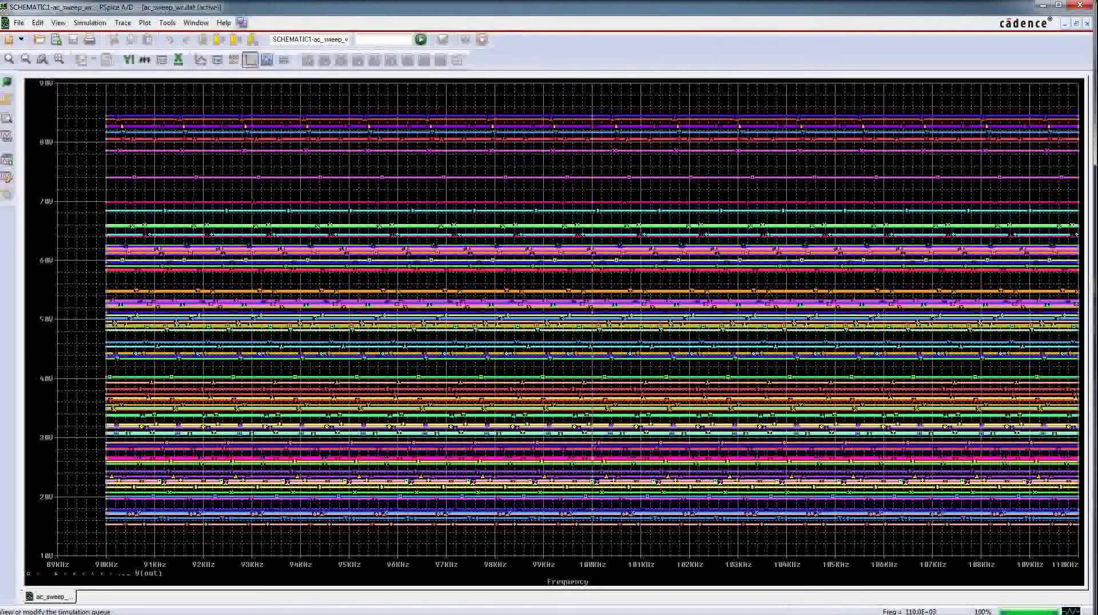
Step: Examine the lowest V(out) value at the end of the Monte Carlo output file and close the simulation results
{"action": "left_click", "coordinate": [6, 119]}
{"action": "left_click_drag", "start_coordinate": [1079, 93], "coordinate": [1078, 564]}
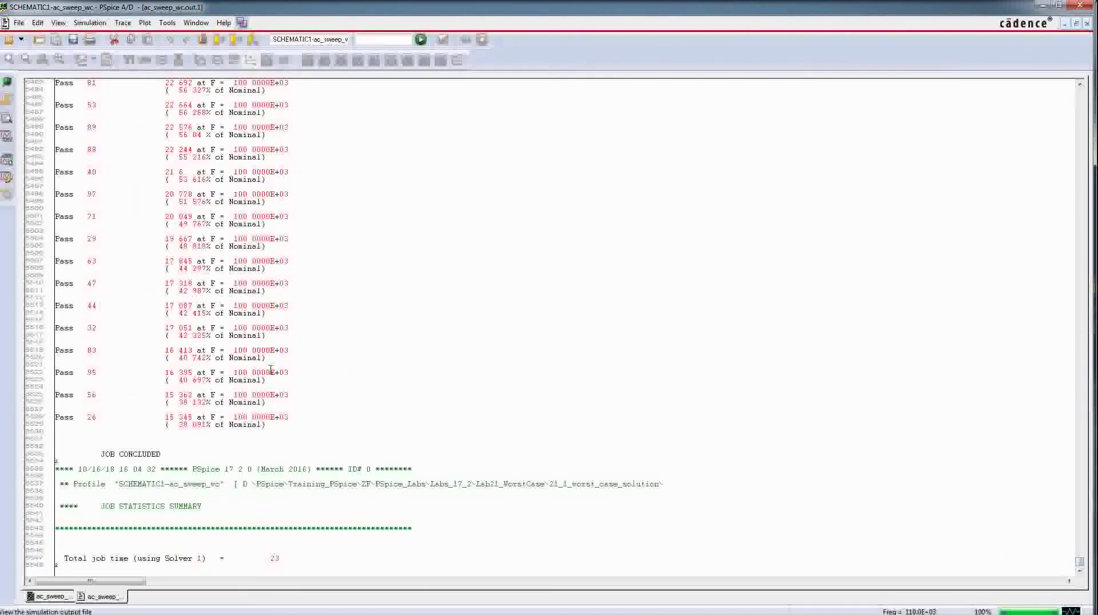
{"action": "left_click_drag", "start_coordinate": [164, 417], "coordinate": [192, 418]}
{"action": "left_click", "coordinate": [177, 446]}
{"action": "left_click", "coordinate": [1081, 6]}
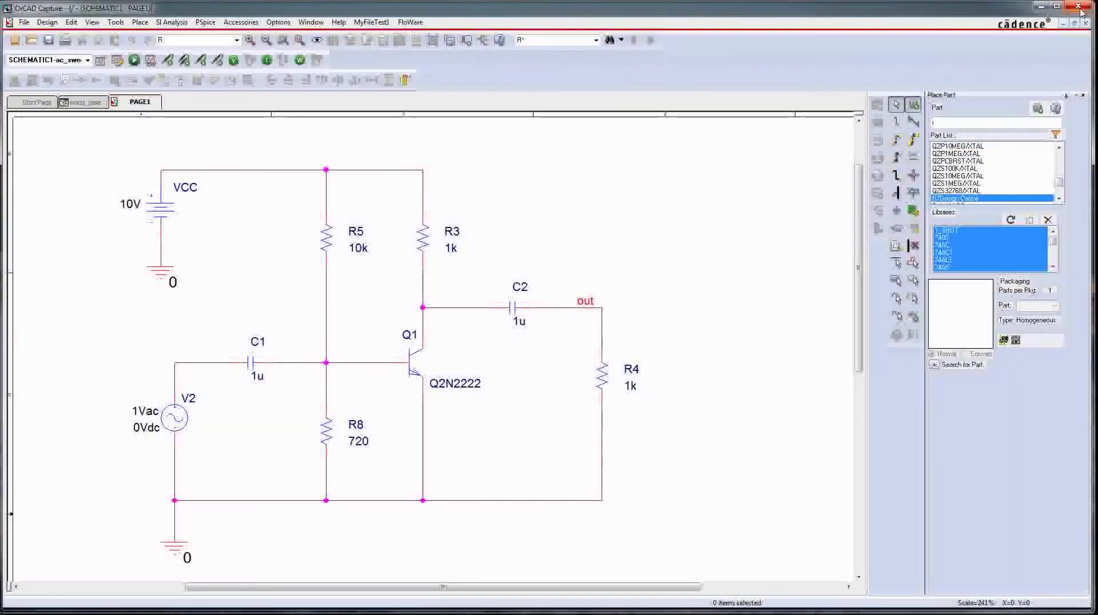
Step: Set the simulation profile's analysis back to Worst-case/Sensitivity and accept the settings
{"action": "left_click", "coordinate": [96, 60]}
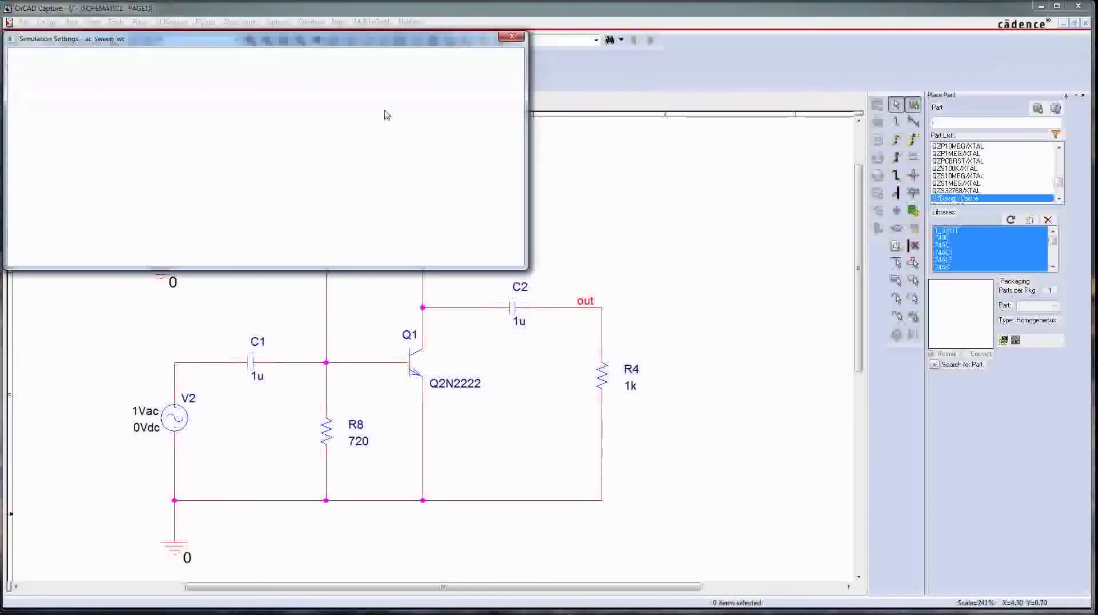
{"action": "left_click", "coordinate": [184, 118]}
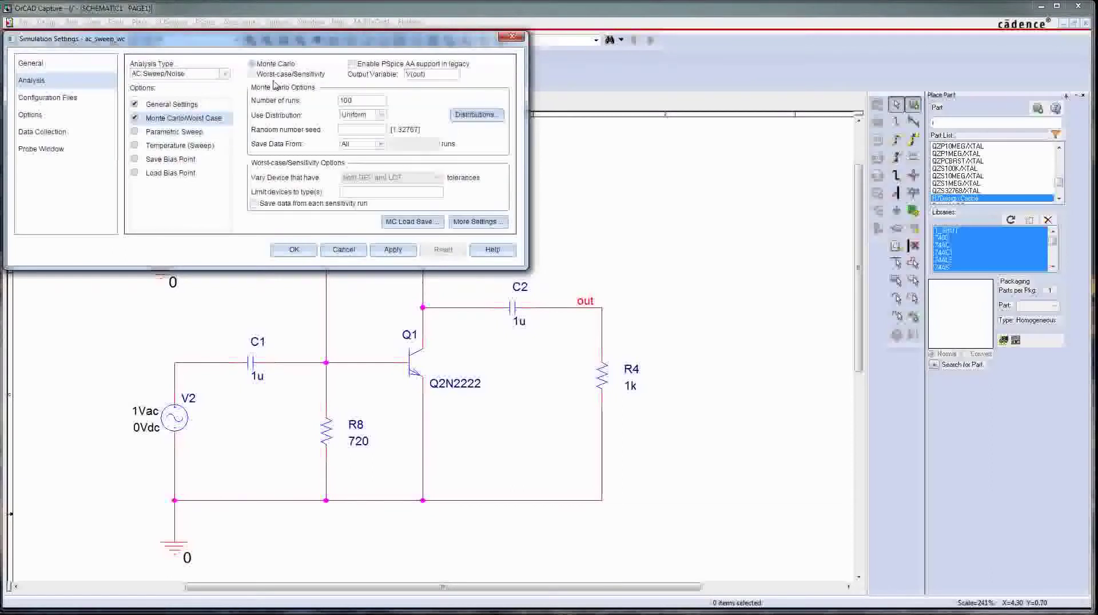
{"action": "left_click", "coordinate": [293, 249]}
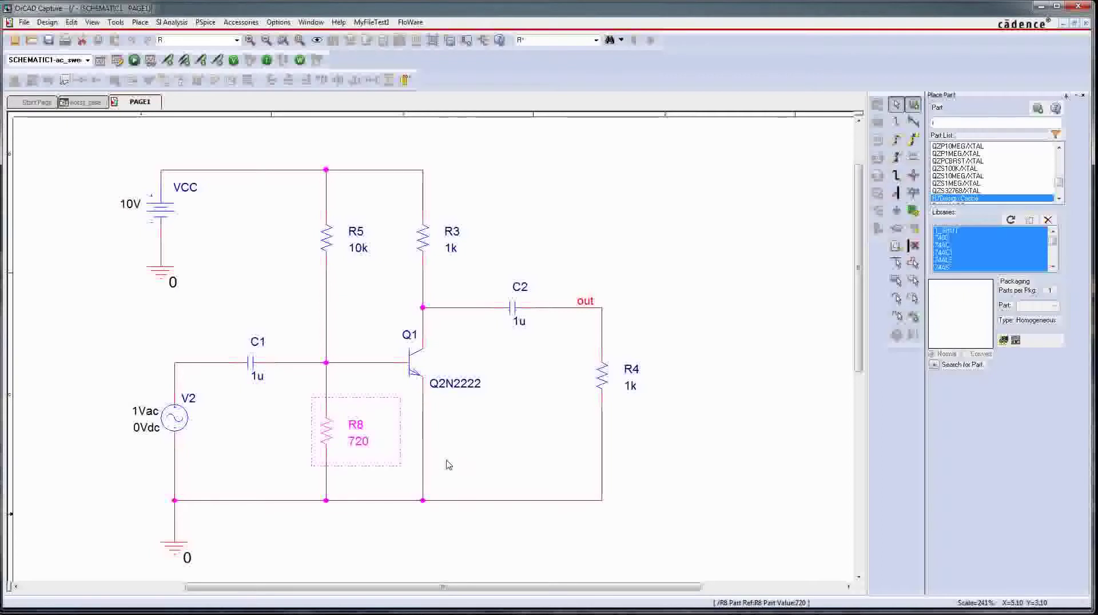
Step: Set the tolerance of resistors R3, R4 and R5 to 5% and close the property editor
{"action": "left_click", "coordinate": [324, 243]}
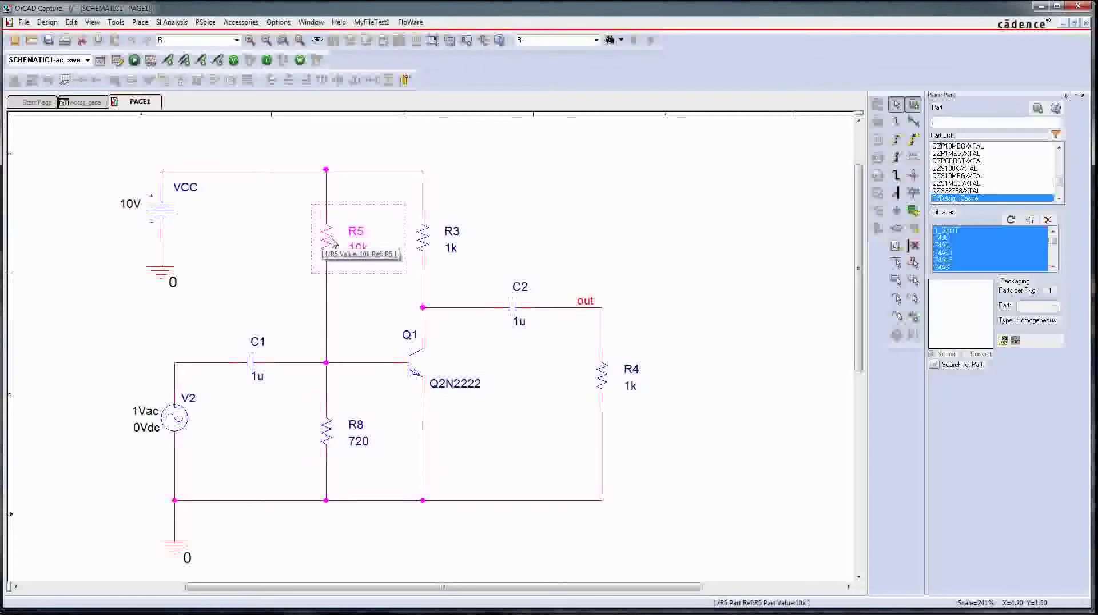
{"action": "left_click", "coordinate": [422, 245], "text": "ctrl"}
{"action": "left_click", "coordinate": [604, 375], "text": "ctrl"}
{"action": "double_click", "coordinate": [606, 375]}
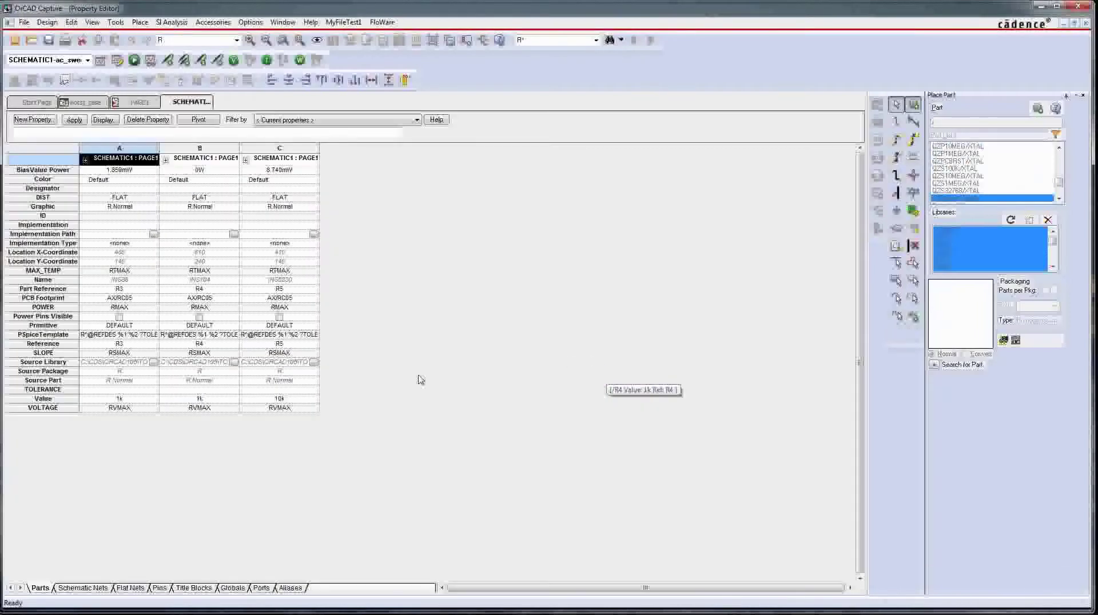
{"action": "left_click", "coordinate": [123, 389]}
{"action": "type", "text": "5%"}
{"action": "left_click_drag", "start_coordinate": [149, 391], "coordinate": [287, 395]}
{"action": "right_click", "coordinate": [191, 101]}
{"action": "left_click", "coordinate": [215, 167]}
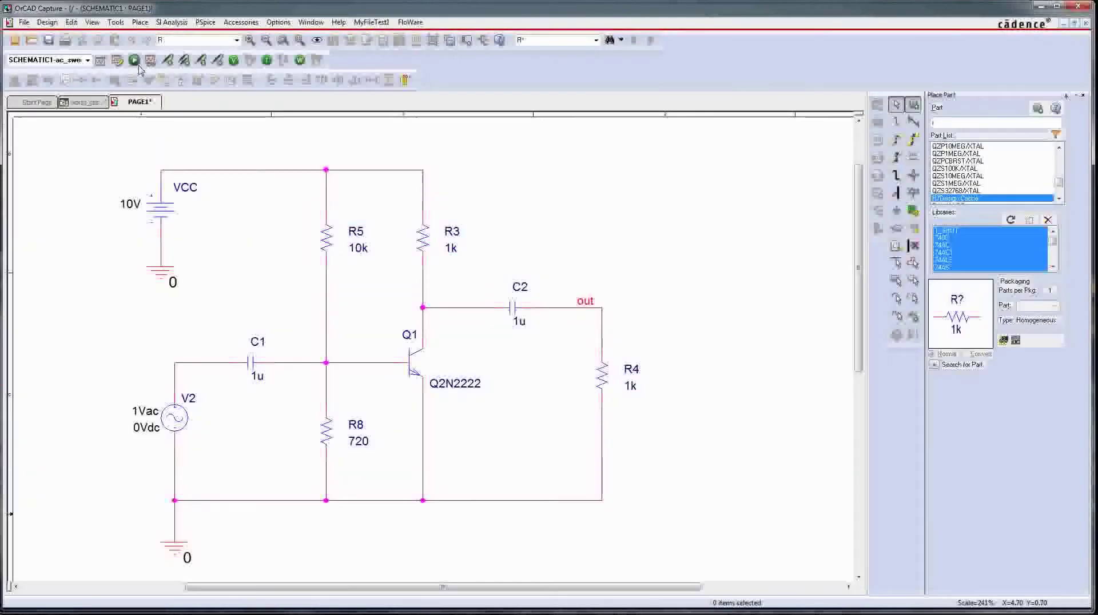
Step: Run the worst-case simulation with the toleranced resistors and load both the nominal and worst-case result sections
{"action": "left_click", "coordinate": [135, 61]}
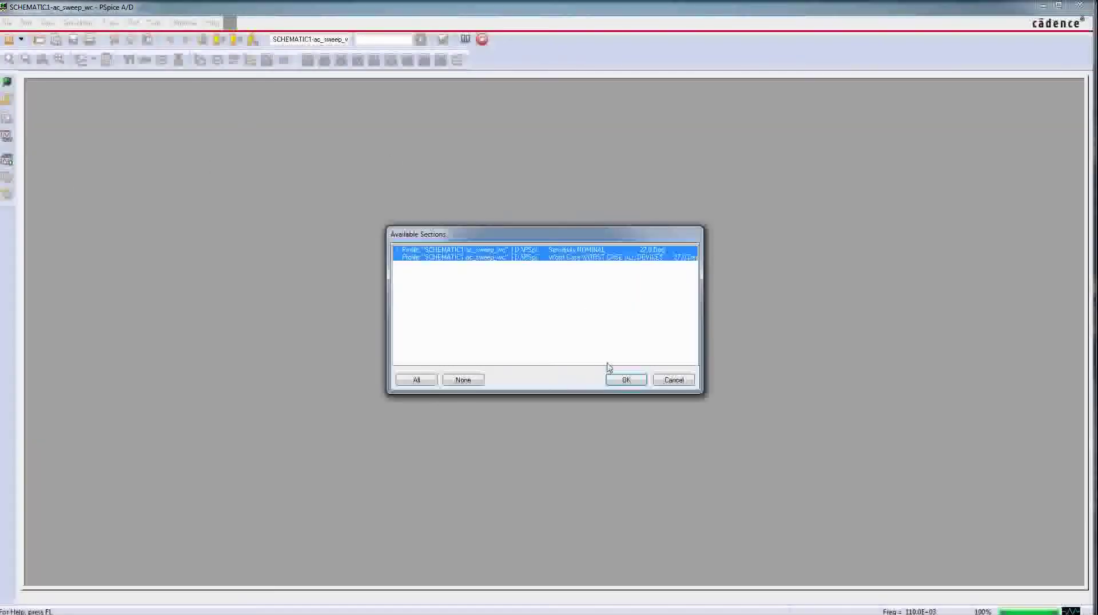
{"action": "left_click", "coordinate": [627, 379]}
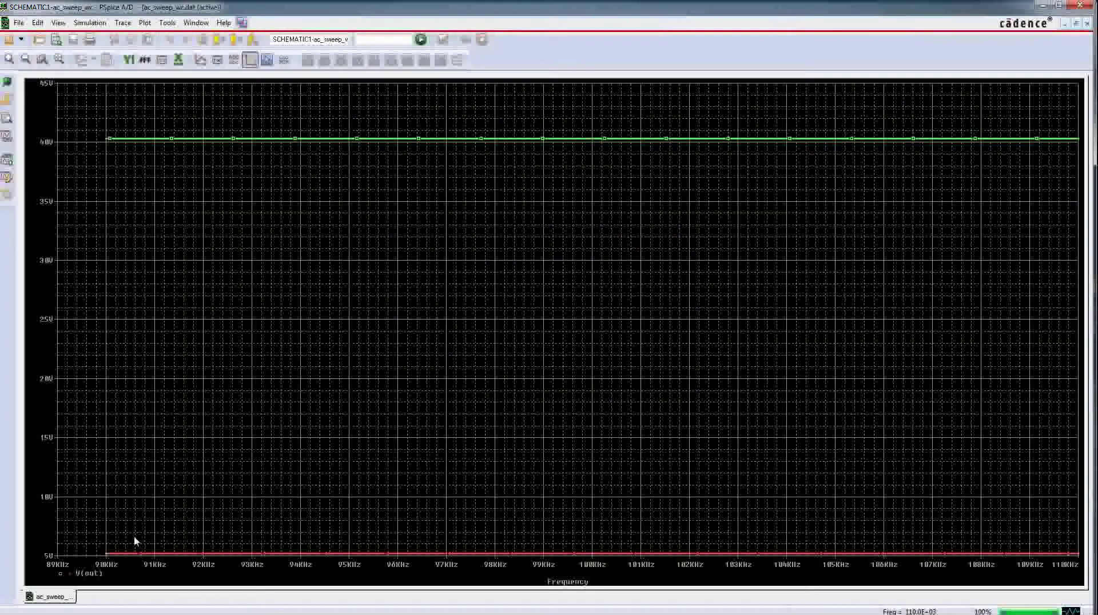
Step: Examine the output file's worst-case summary, changed resistor values and per-resistor sensitivities of V(out), and minimize the simulation results
{"action": "left_click", "coordinate": [7, 119]}
{"action": "scroll", "coordinate": [774, 268], "scroll_direction": "down", "scroll_amount": 8}
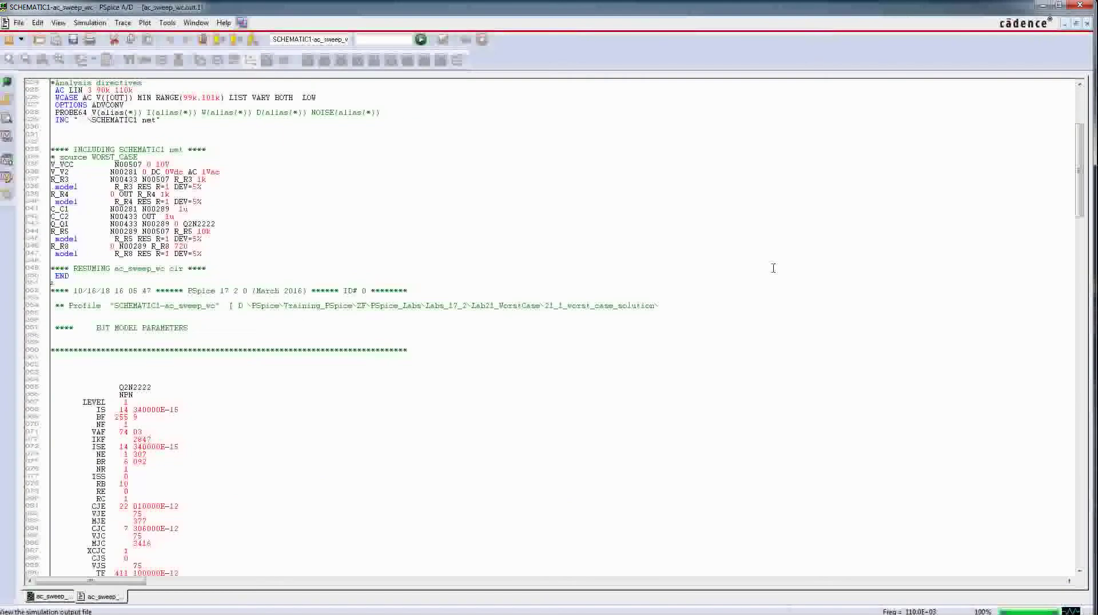
{"action": "left_click_drag", "start_coordinate": [1080, 138], "coordinate": [1080, 486]}
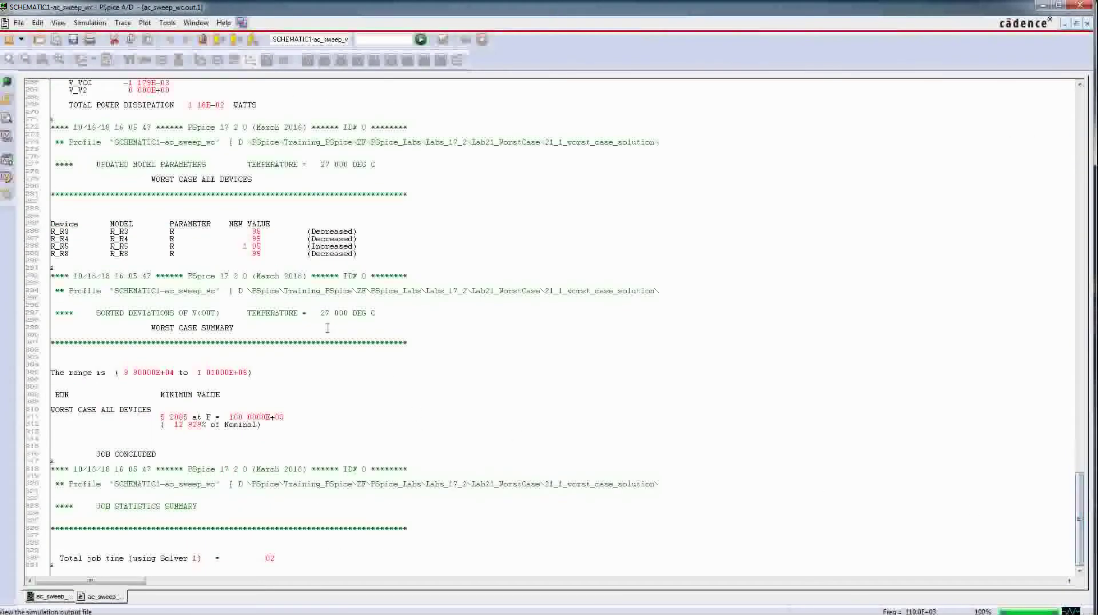
{"action": "scroll", "coordinate": [327, 328], "scroll_direction": "up", "scroll_amount": 1}
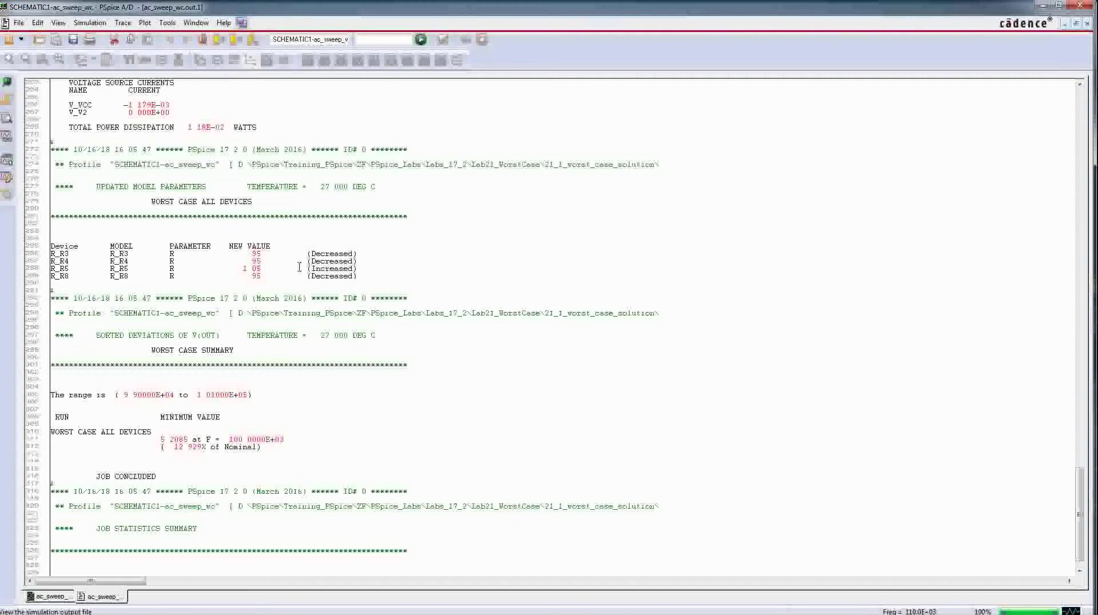
{"action": "scroll", "coordinate": [231, 263], "scroll_direction": "up", "scroll_amount": 2}
{"action": "scroll", "coordinate": [232, 266], "scroll_direction": "up", "scroll_amount": 2}
{"action": "scroll", "coordinate": [389, 429], "scroll_direction": "up", "scroll_amount": 13}
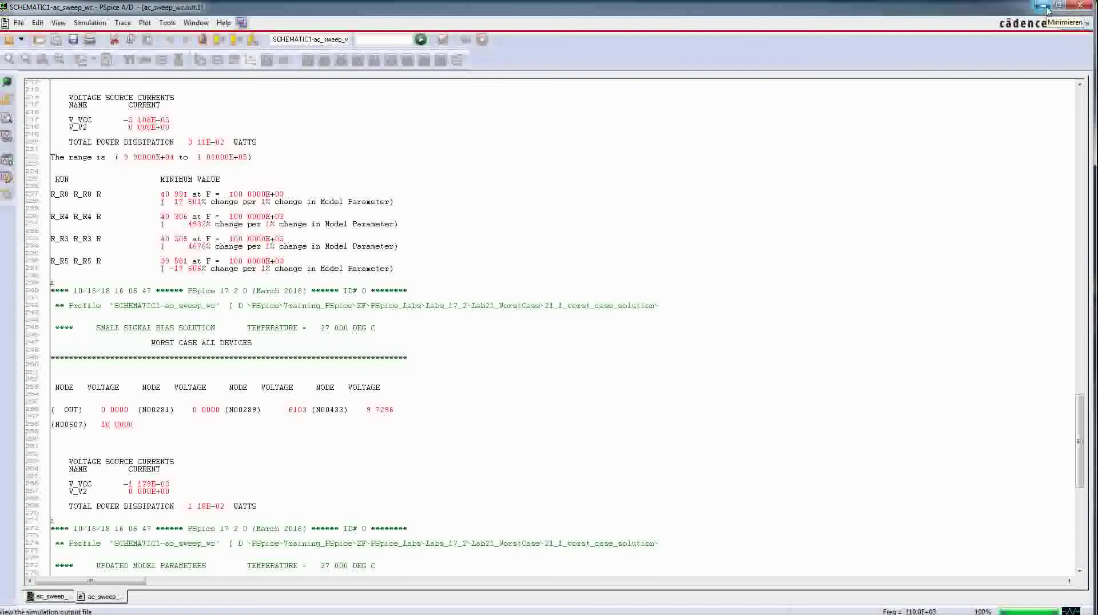
{"action": "left_click", "coordinate": [1046, 10]}
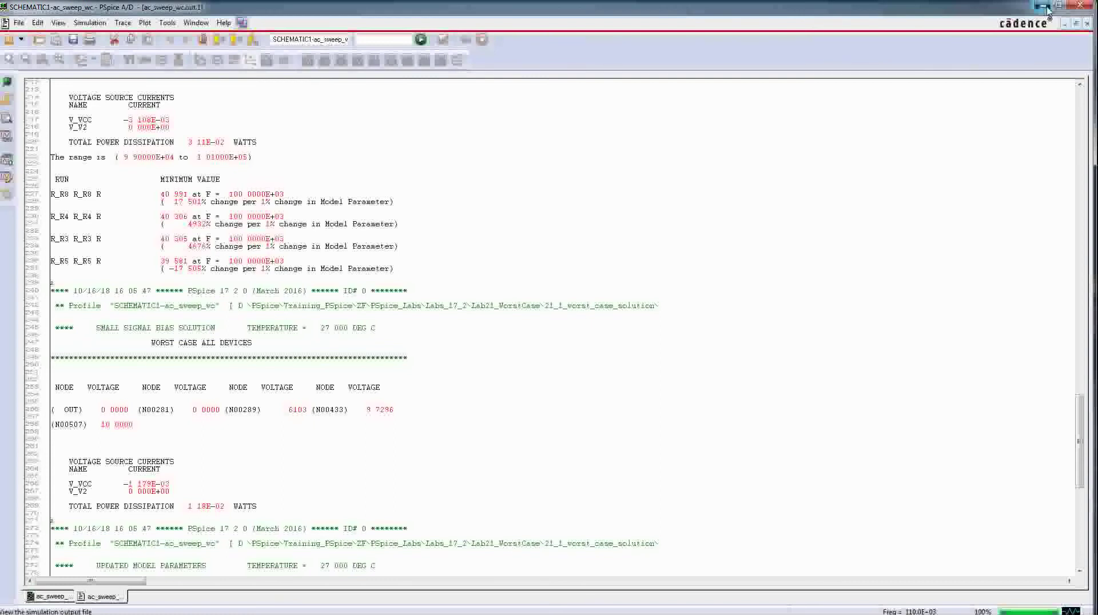